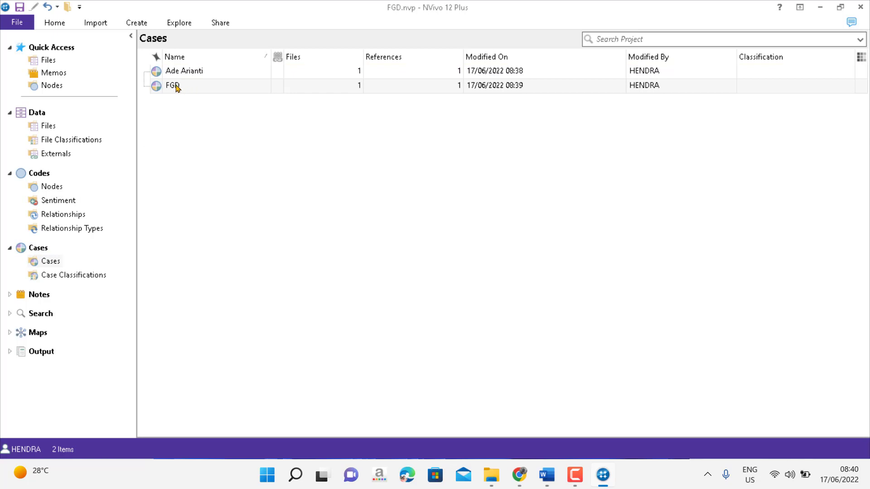
Open the FGD case, examine the focus group transcript coded to it, and close it.
click(179, 88)
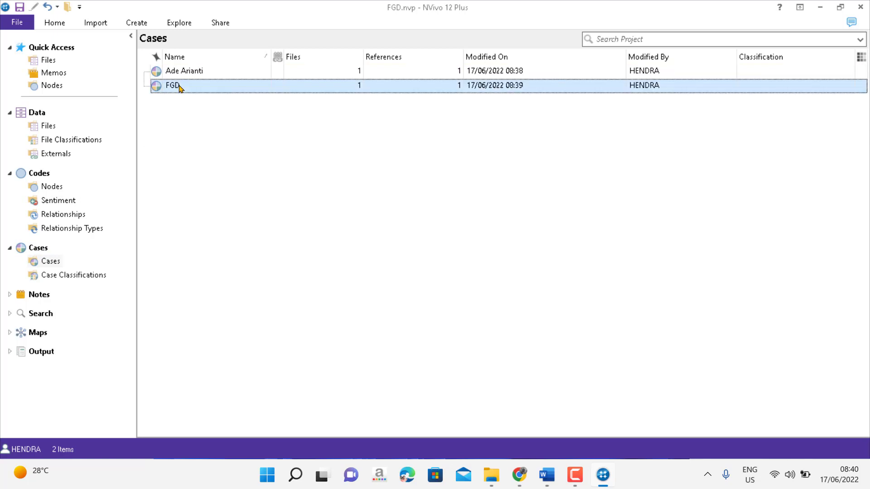
double_click(179, 87)
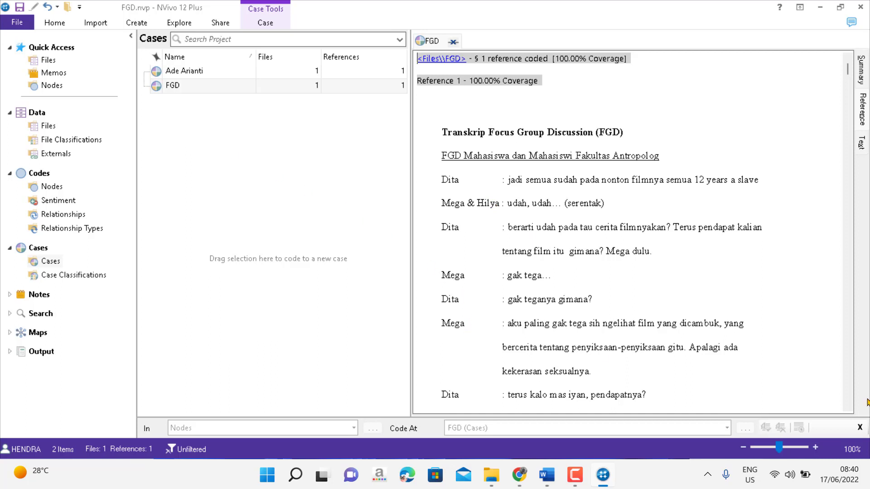
click(848, 407)
click(847, 408)
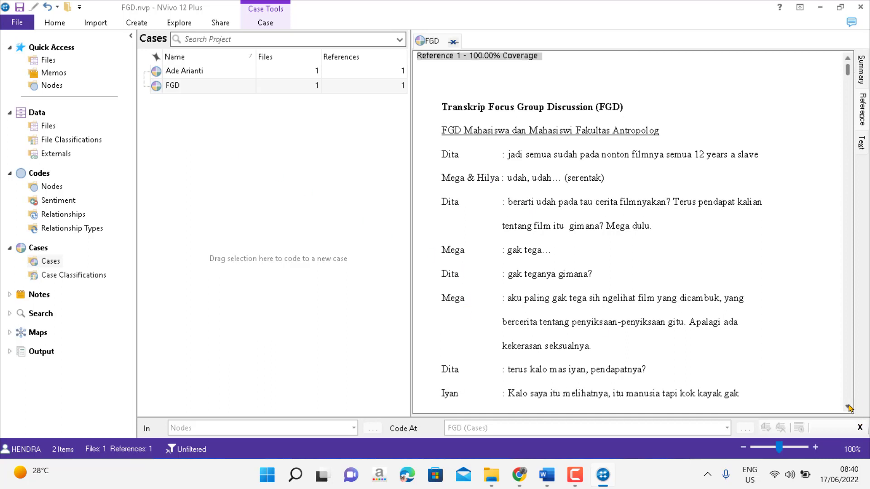
click(848, 407)
click(848, 408)
click(847, 407)
click(848, 407)
click(848, 407)
click(848, 407)
click(848, 407)
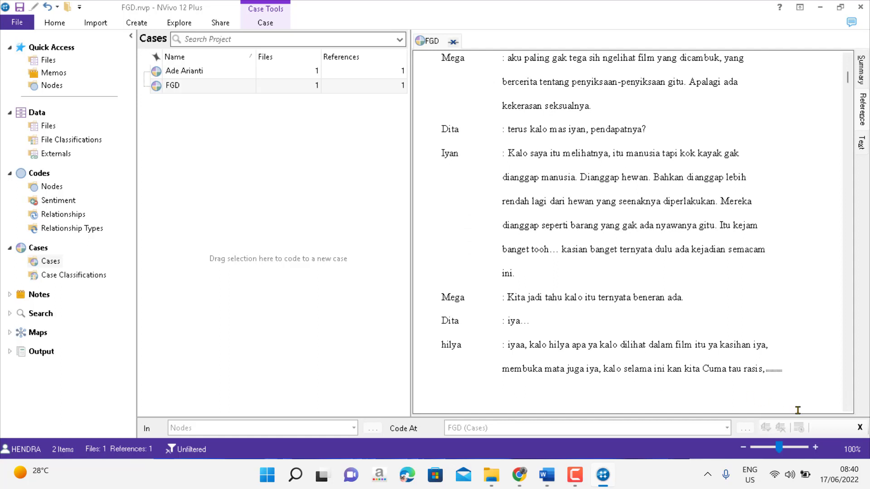
scroll(847, 410, down, 4)
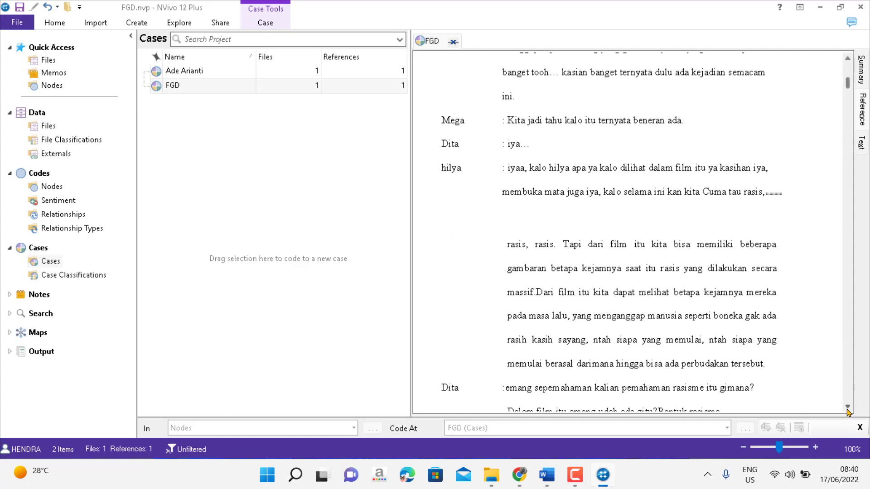
scroll(848, 410, down, 6)
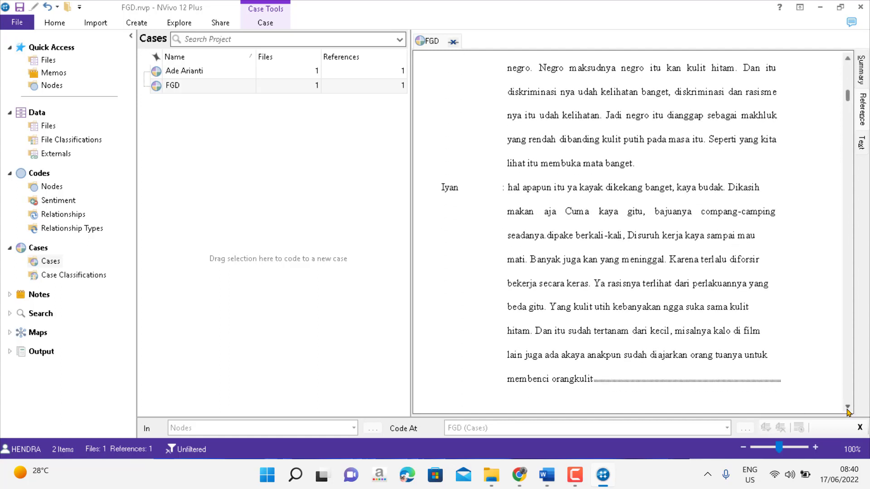
scroll(847, 410, down, 3)
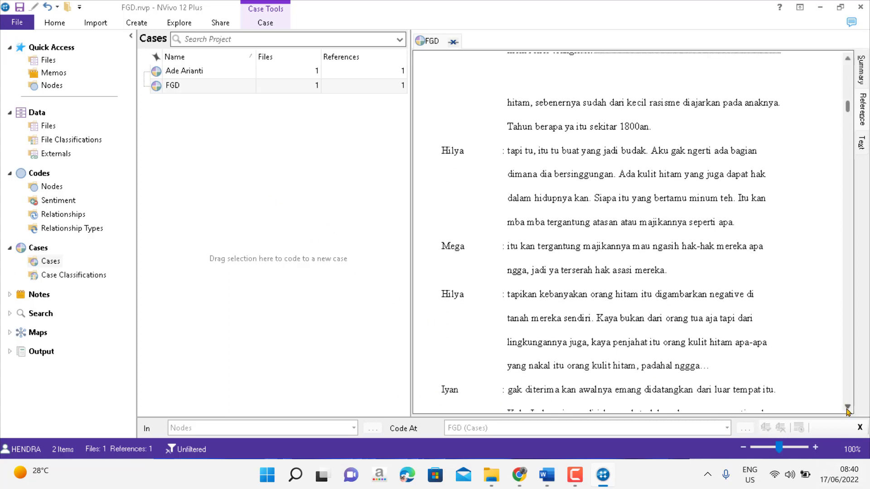
scroll(848, 410, down, 4)
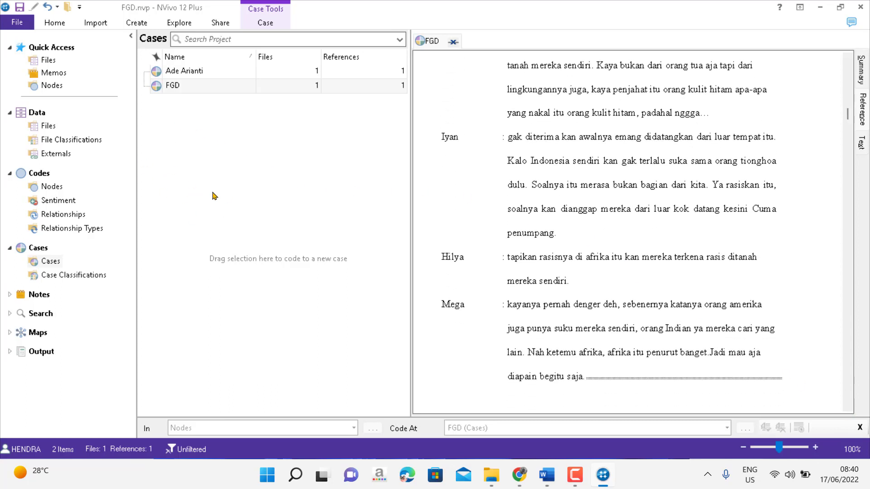
click(454, 42)
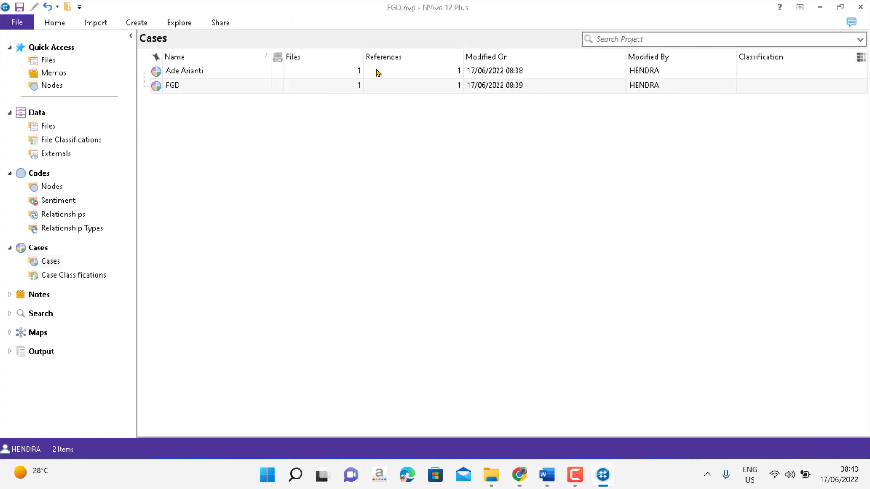
Delete the FGD case from the Cases list and confirm the deletion.
right_click(199, 89)
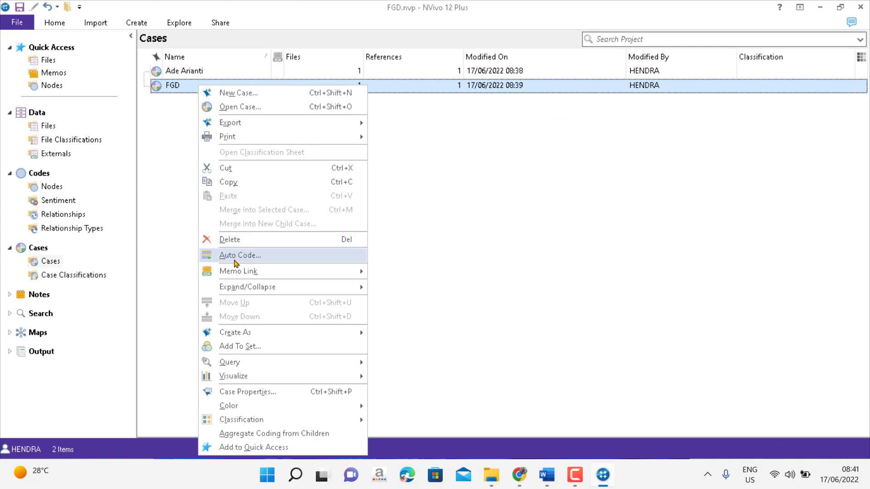
mouse_move(238, 287)
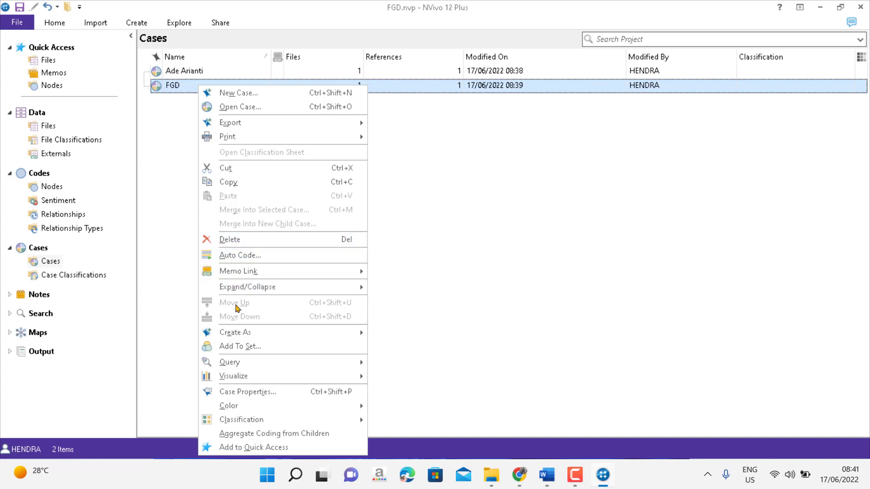
click(262, 240)
click(482, 284)
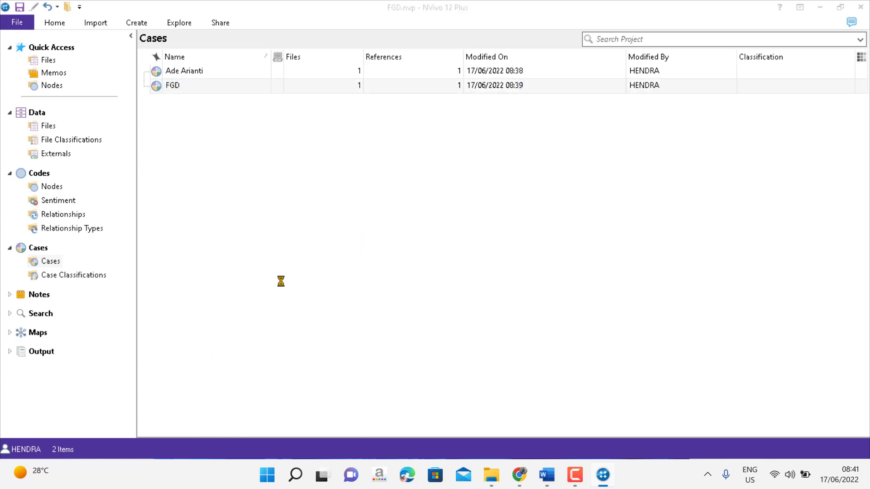
Start the Auto Code Wizard on the FGD file in the project's data files, coding by speaker name.
click(48, 126)
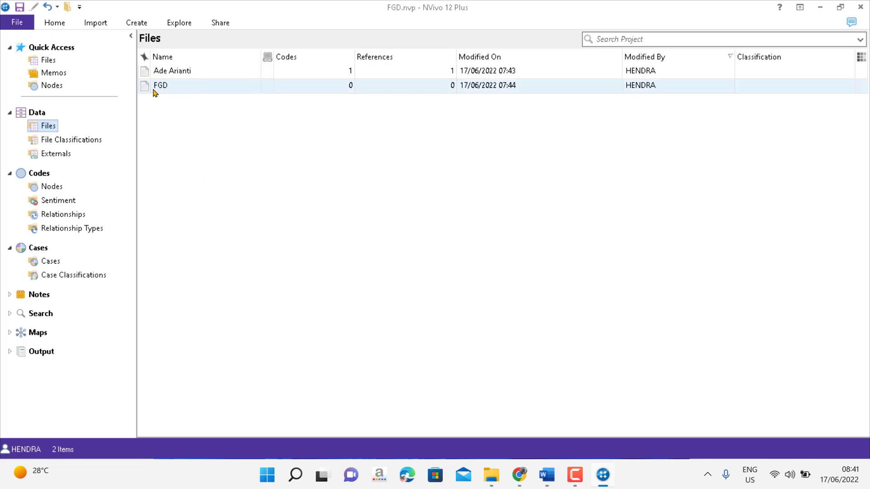
click(166, 88)
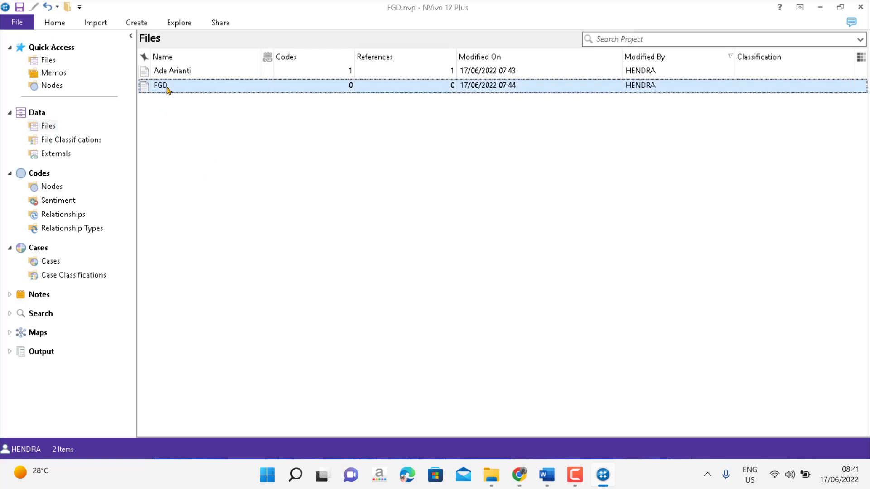
right_click(168, 89)
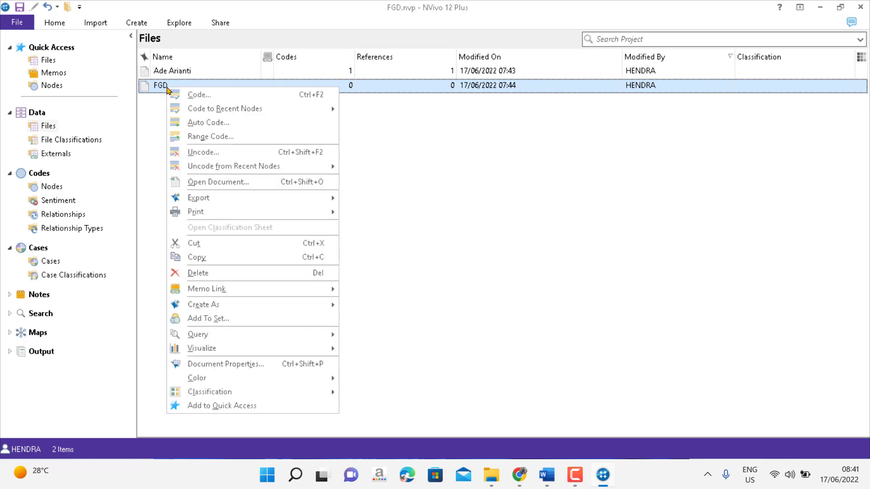
click(219, 123)
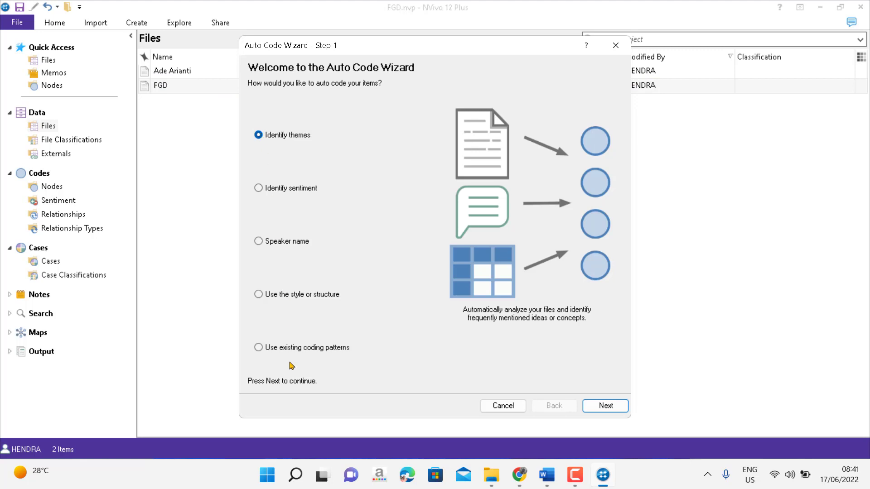
click(259, 242)
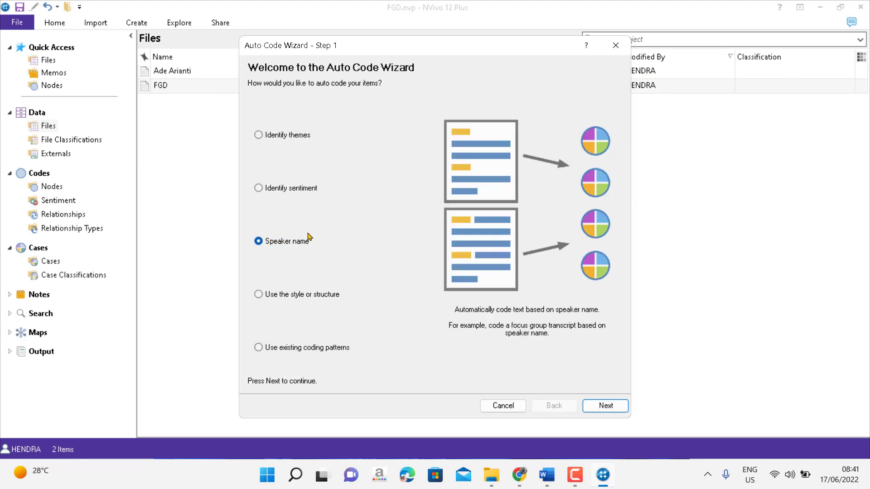
click(604, 407)
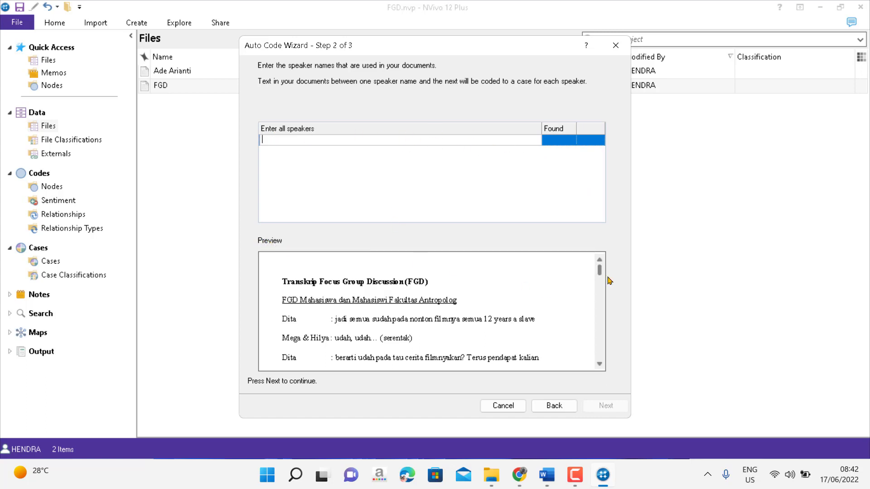
Enter the name of the participant who answers "gak tega…" as the first speaker for auto coding.
drag(600, 270, 600, 270)
text(Mega)
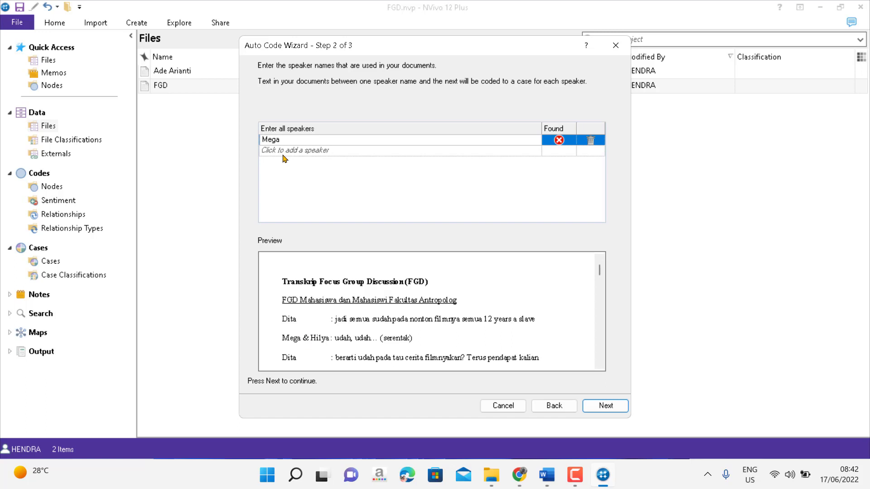
click(329, 151)
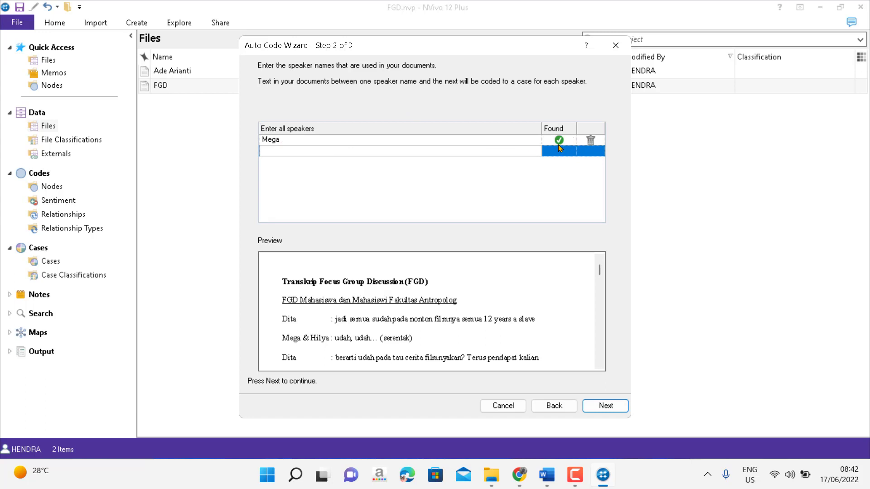
mouse_move(560, 147)
Add as second speaker the name of the other participant in the joint "udah, udah… (serentak)" reply.
click(600, 365)
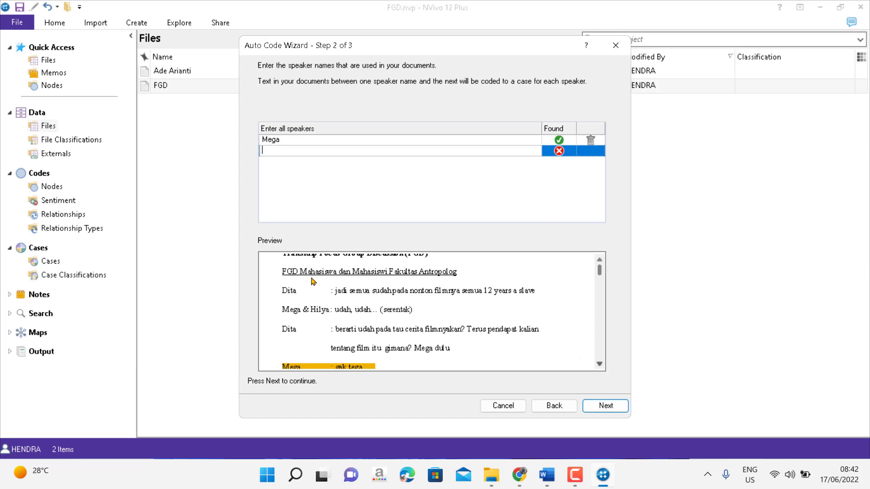
click(599, 363)
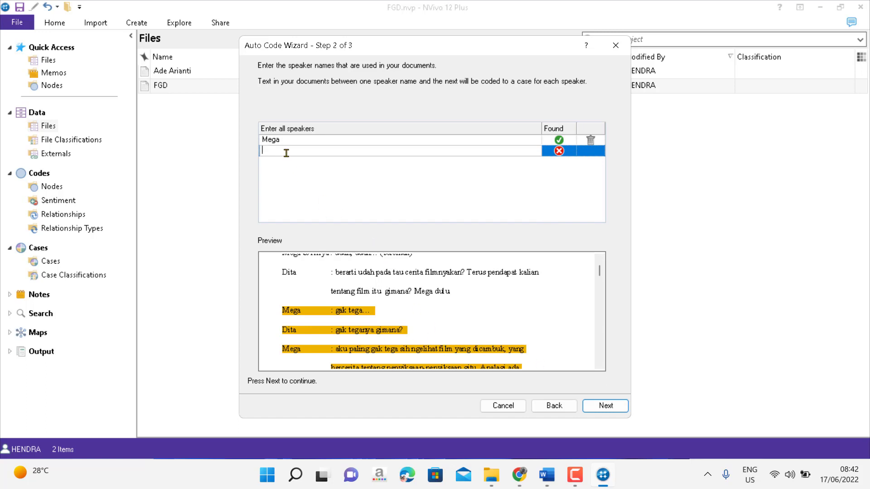
text(Hilya)
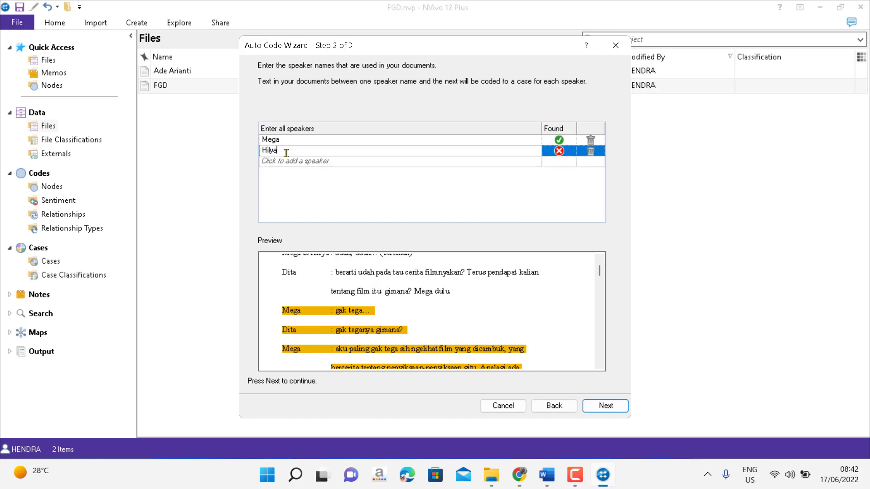
key(Return)
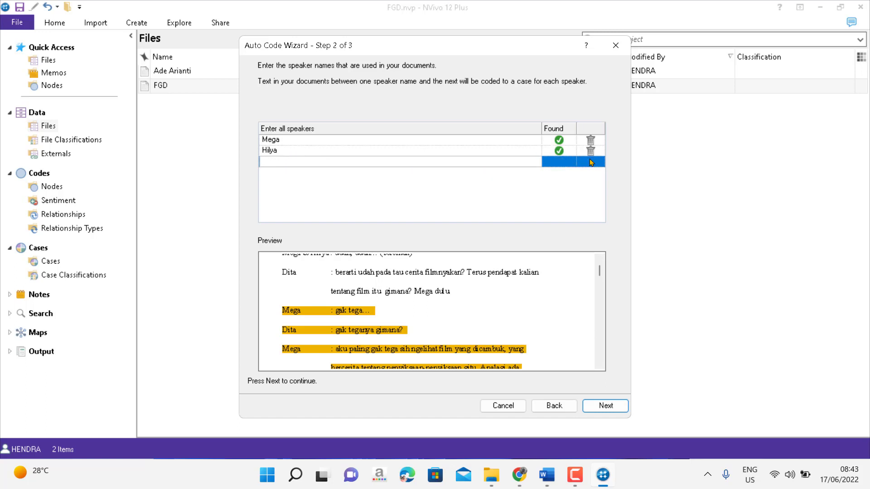
Add as third speaker the name of the participant whose reply begins "Kalo saya itu melihatnya".
scroll(602, 330, down, 2)
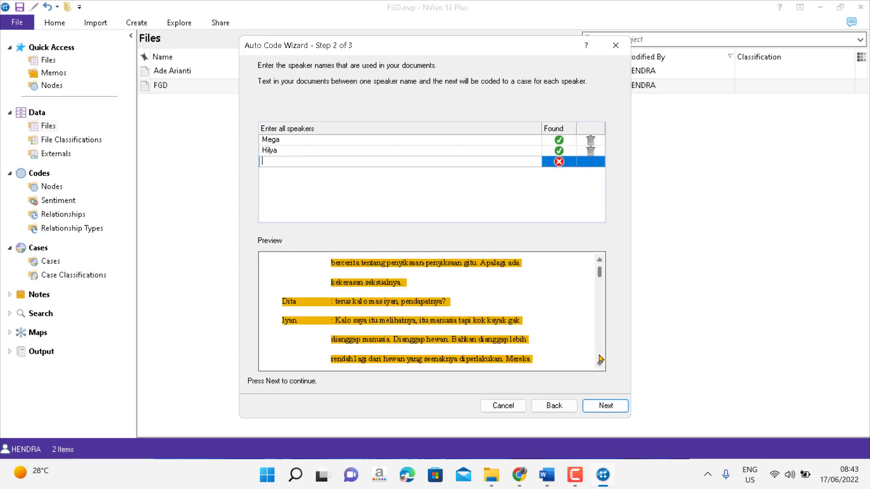
scroll(599, 362, down, 3)
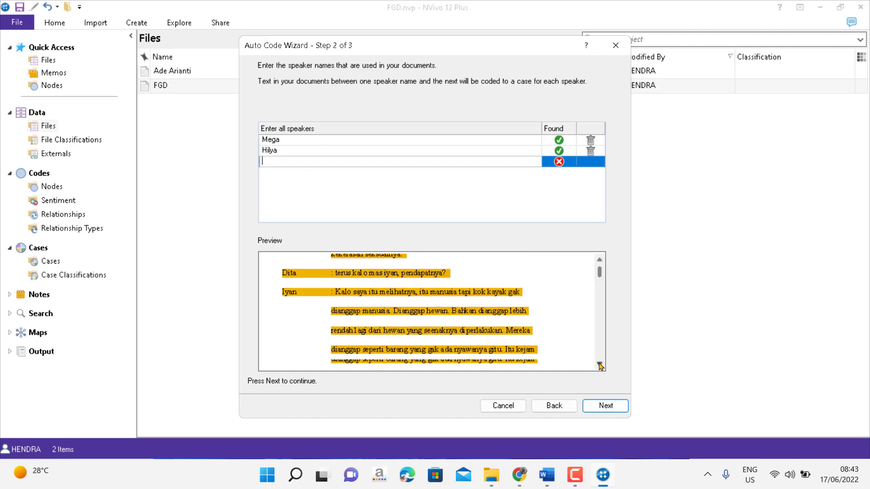
scroll(598, 358, down, 3)
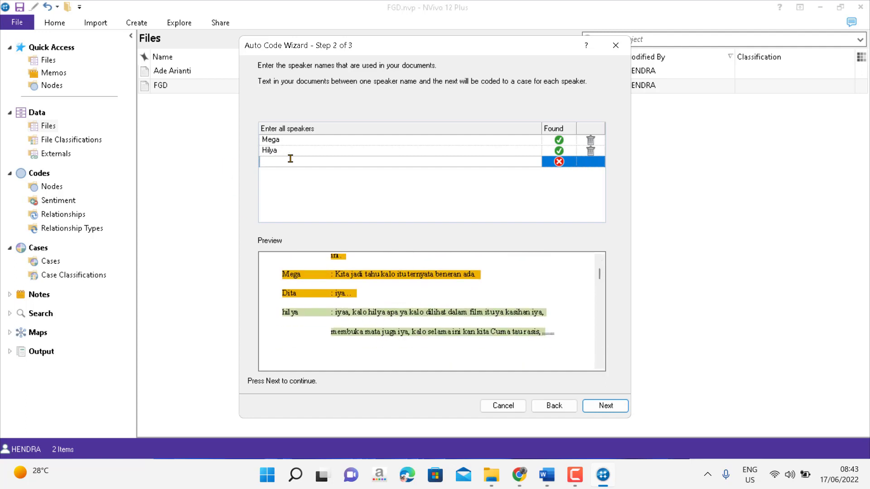
text(I)
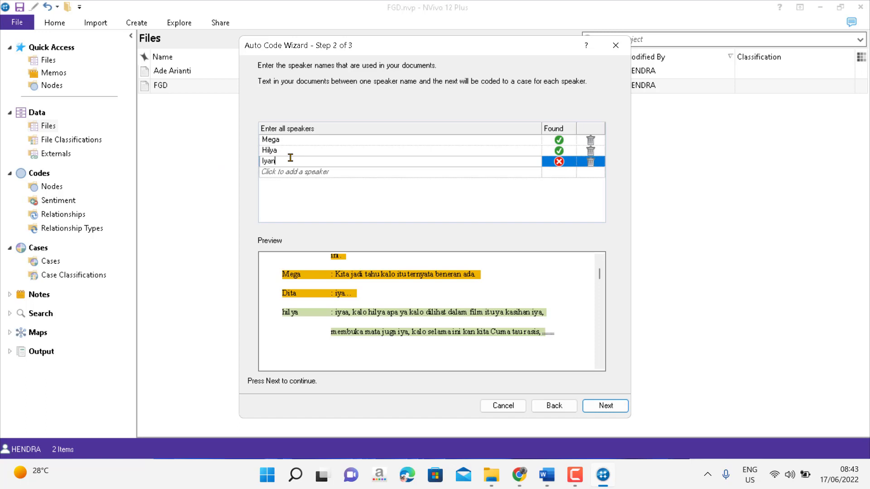
text(yan)
click(326, 175)
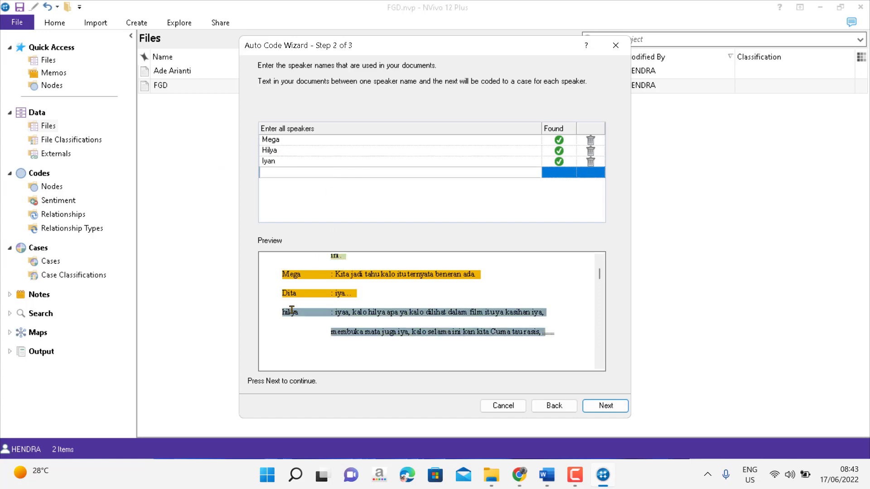
Add as fourth speaker the name of the first participant to reply in the "FGD komunitas menonton film Yogyakarta" section.
click(599, 364)
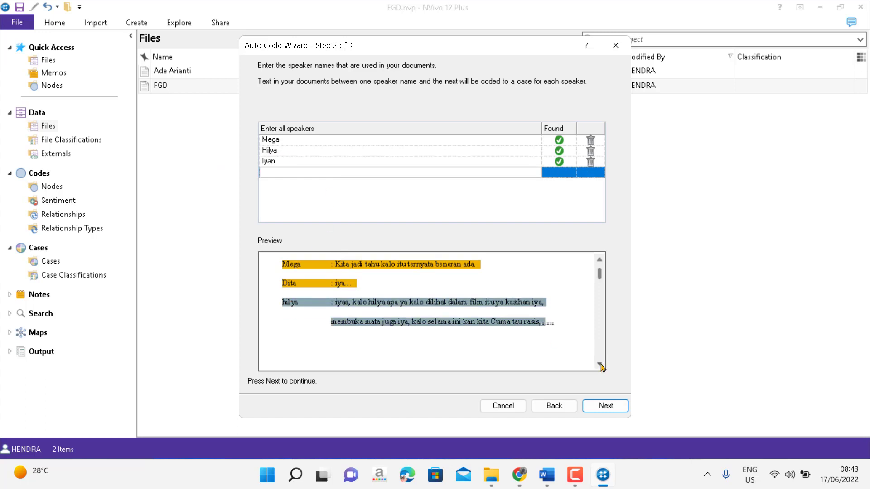
scroll(599, 365, down, 10)
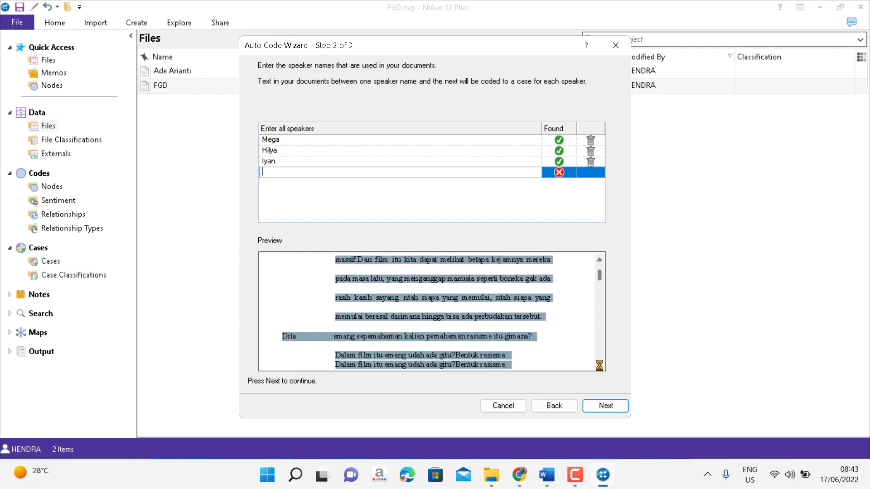
scroll(600, 365, down, 10)
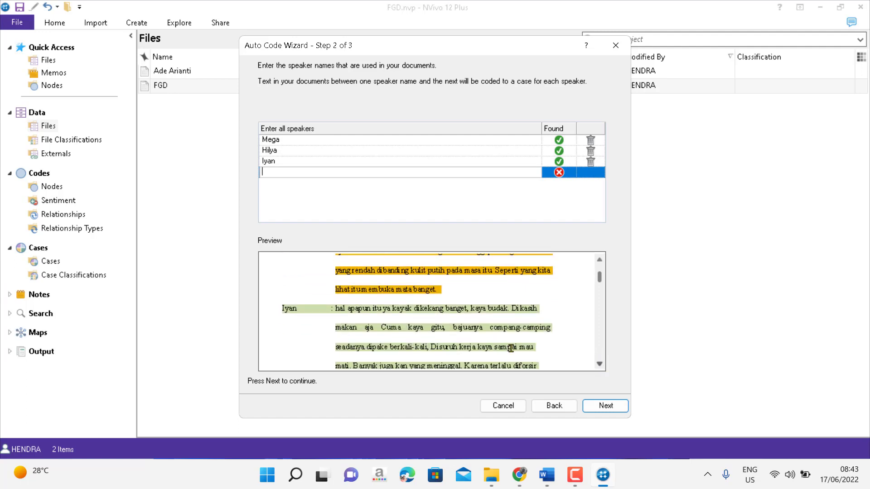
drag(599, 277, 599, 292)
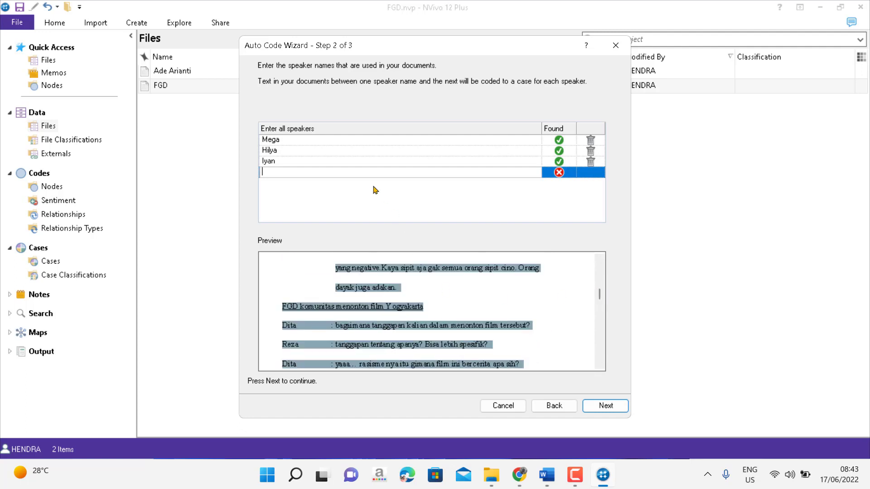
text(Reza)
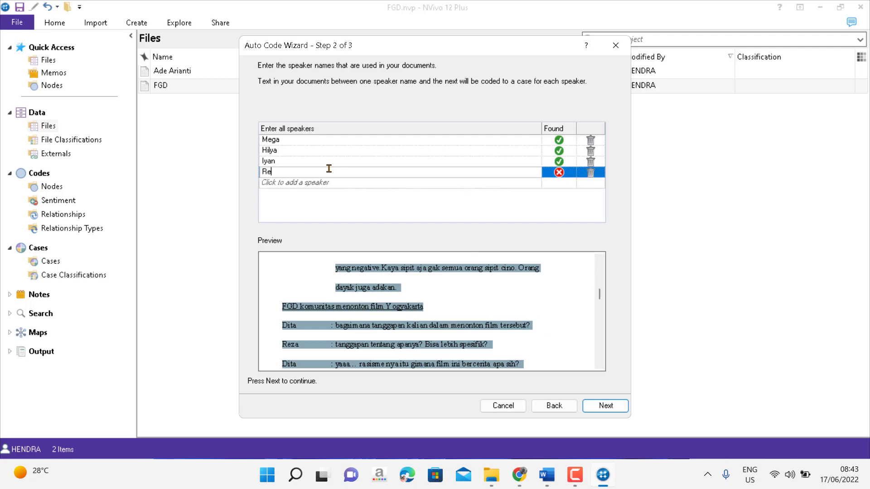
click(396, 183)
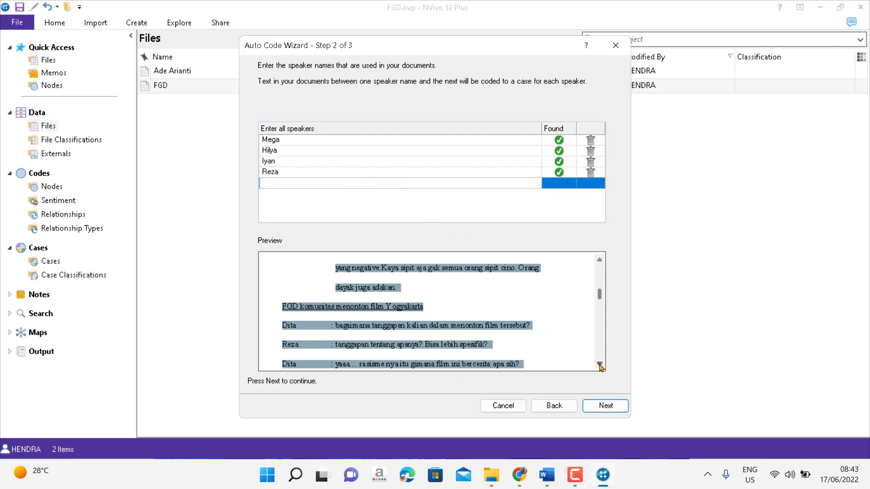
Add as fifth speaker the name of the participant who says "Sama-sama kulit putih kulit hitam ya" in the Yogyakarta section.
scroll(599, 366, down, 3)
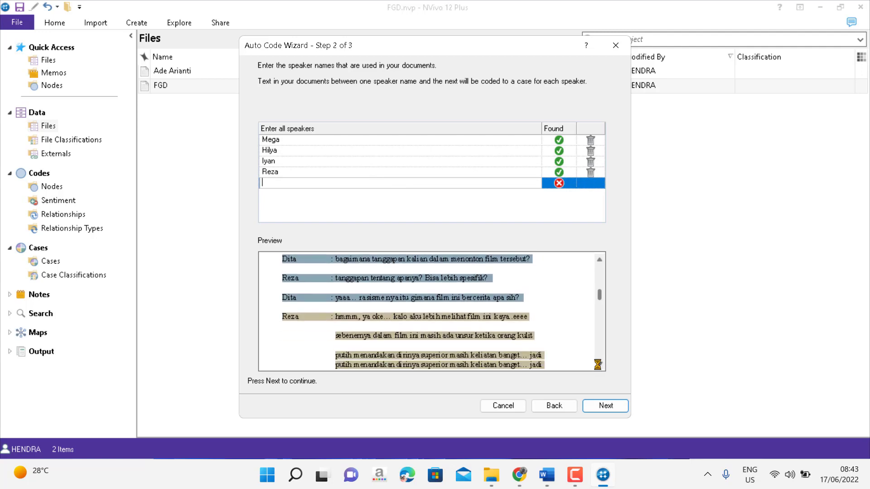
scroll(597, 364, down, 5)
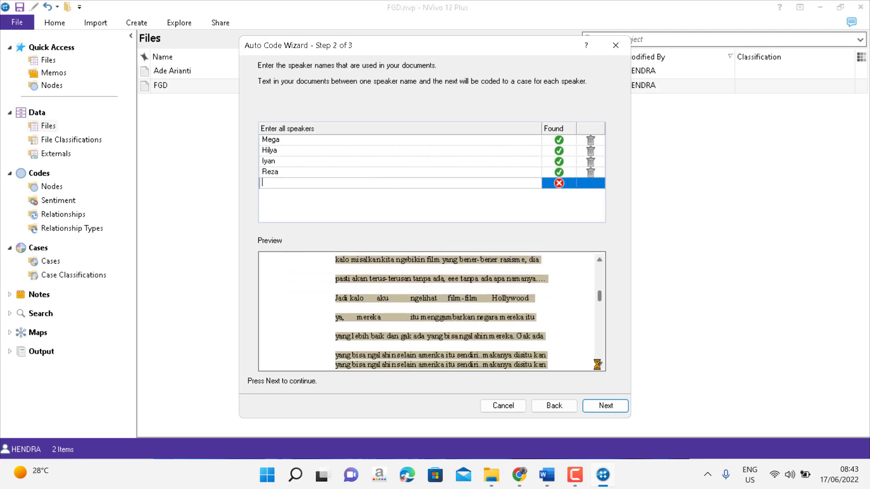
scroll(597, 366, down, 4)
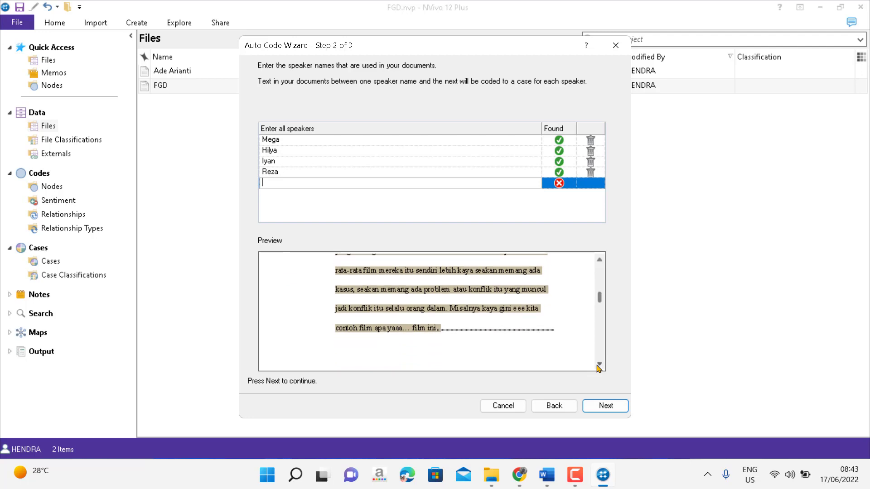
scroll(597, 366, down, 3)
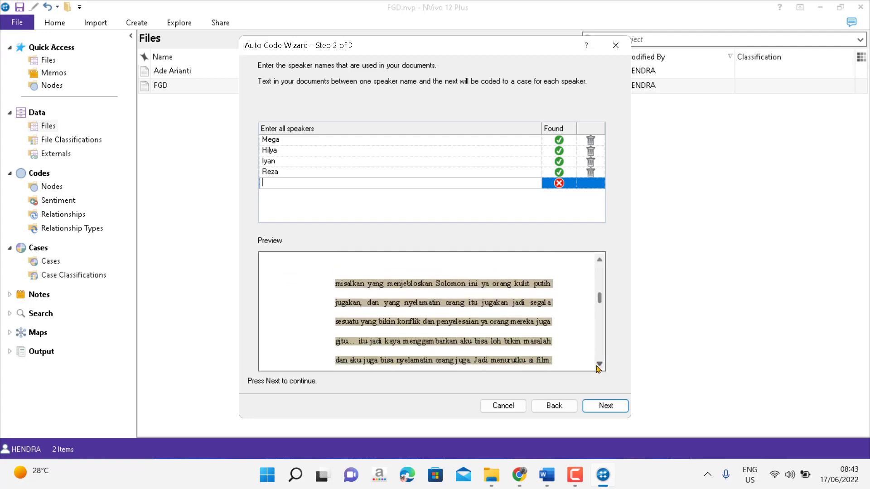
mouse_move(599, 299)
mouse_down()
mouse_move(598, 291)
mouse_move(597, 303)
mouse_up()
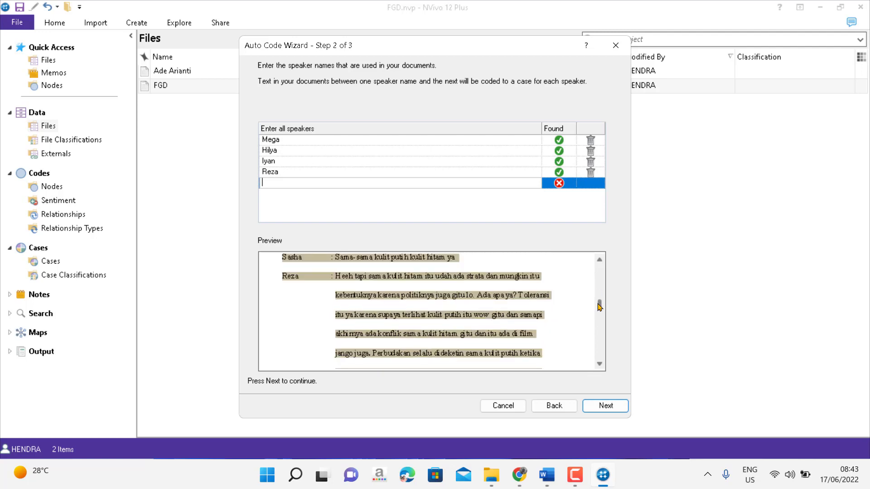
text(Sa)
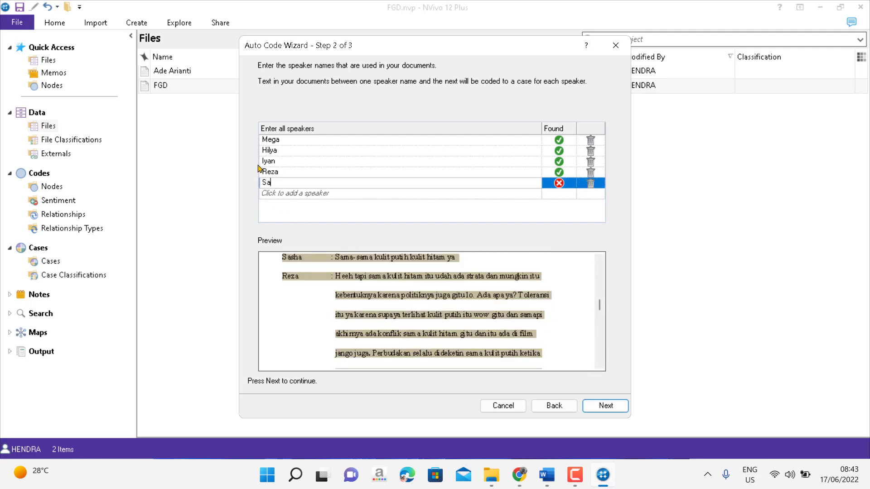
text(sha)
Add as sixth speaker the name of the participant whose reply begins "Aku ngono iku si pemikirane".
click(341, 194)
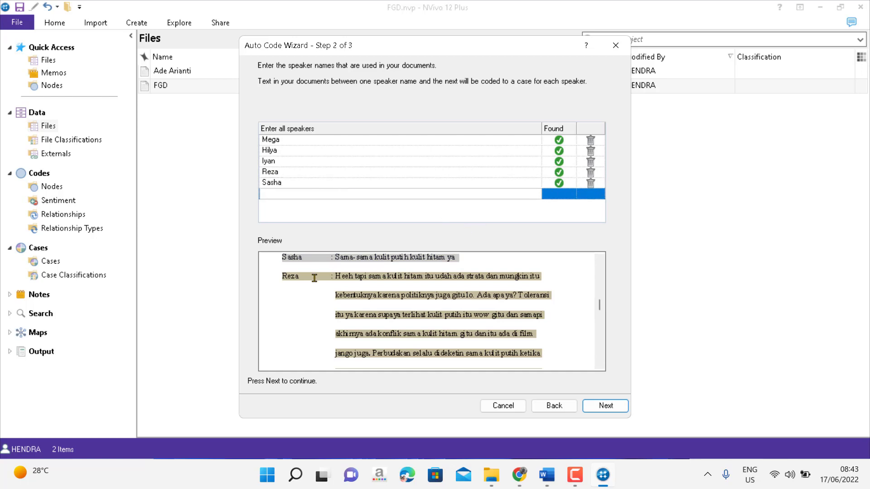
drag(600, 306, 601, 345)
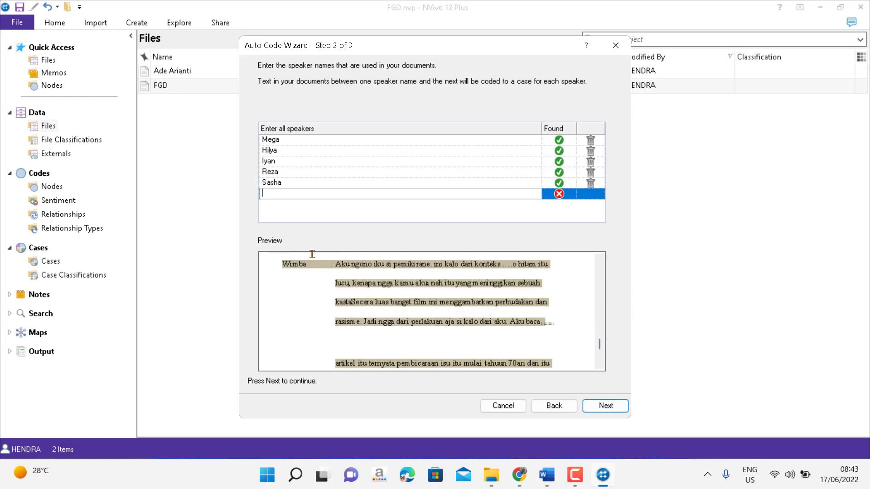
text(Wimba)
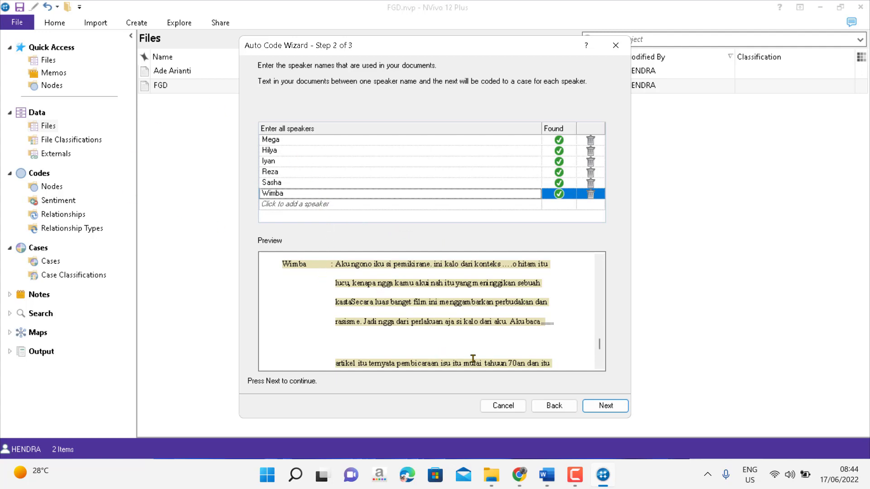
Group the speaker cases in a new classification named Informan, keep Cases as their storage location, and run the auto coding.
click(607, 405)
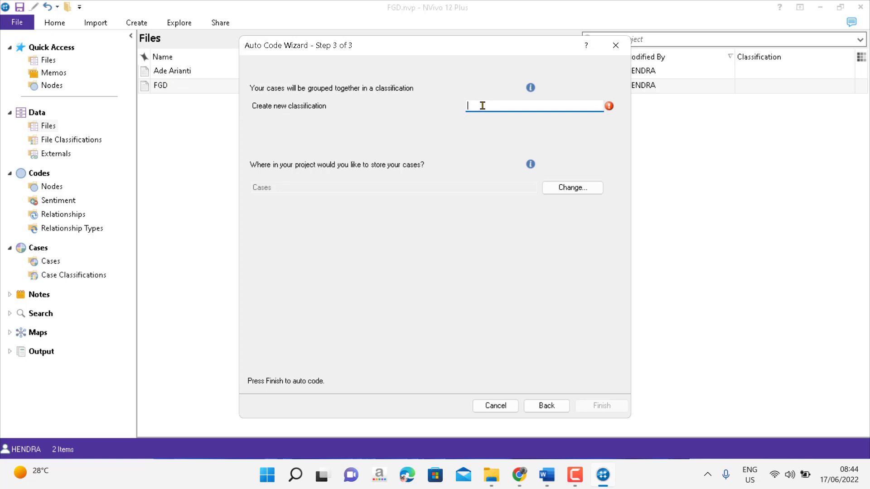
text(Informan)
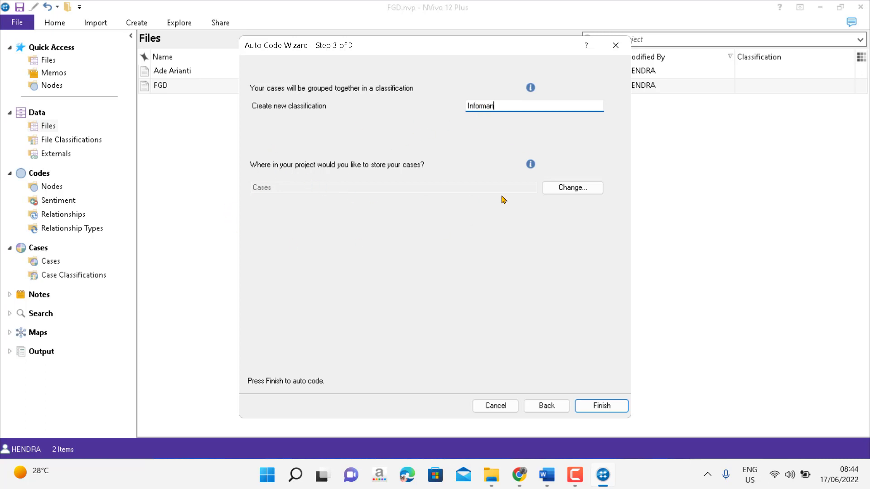
click(556, 188)
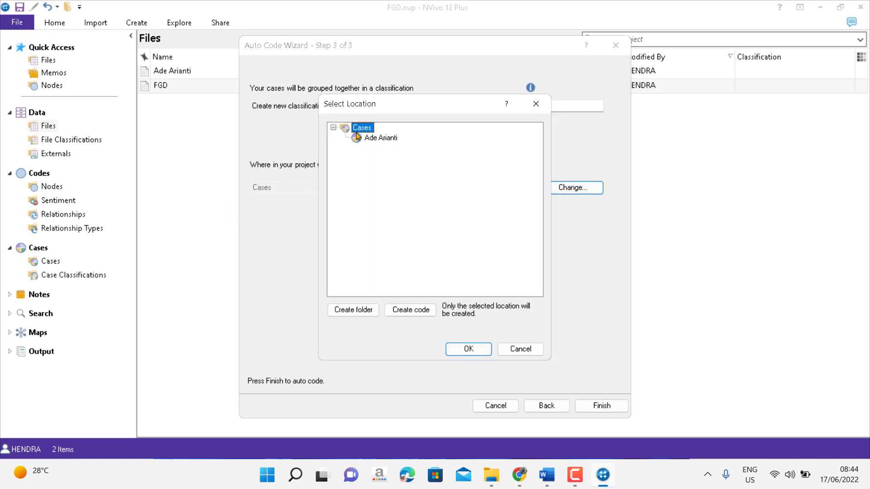
click(470, 350)
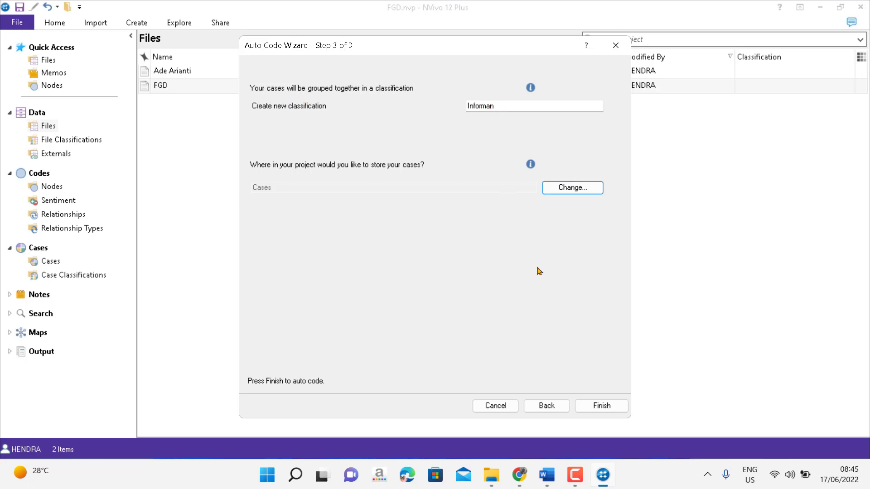
click(597, 406)
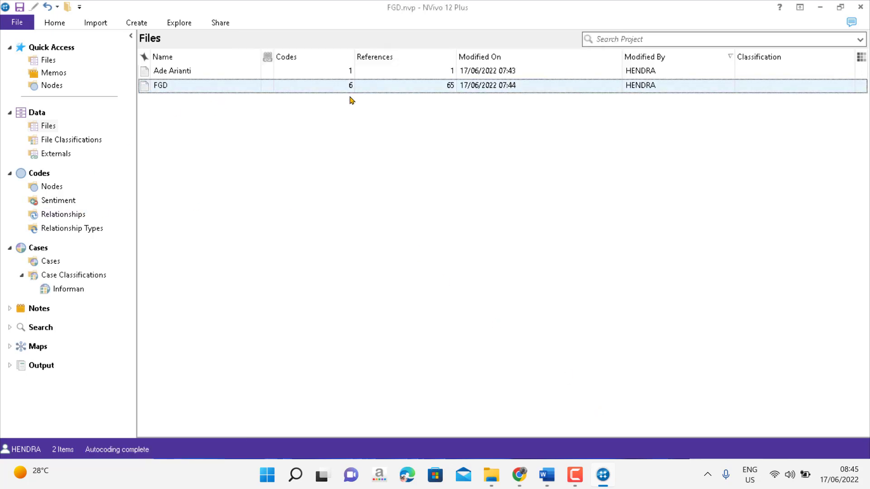
Review the case list and the Informan classification, including the attributes of one case, and return to the project's files.
click(59, 261)
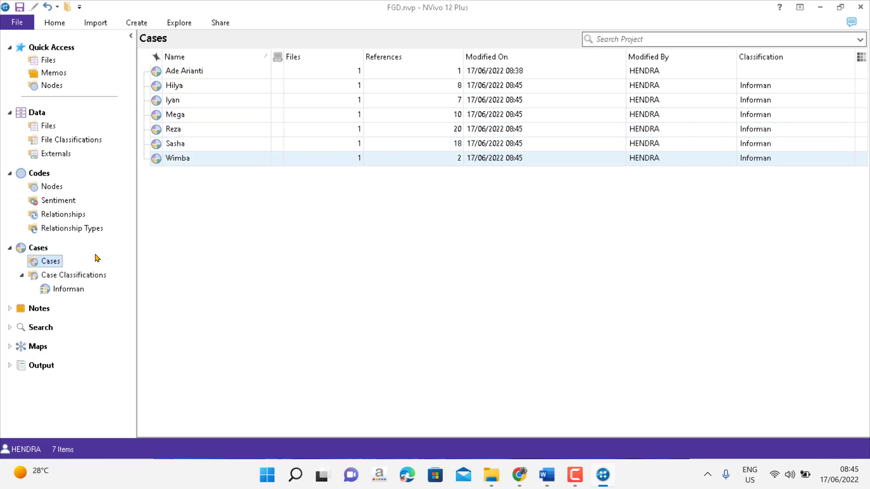
double_click(74, 295)
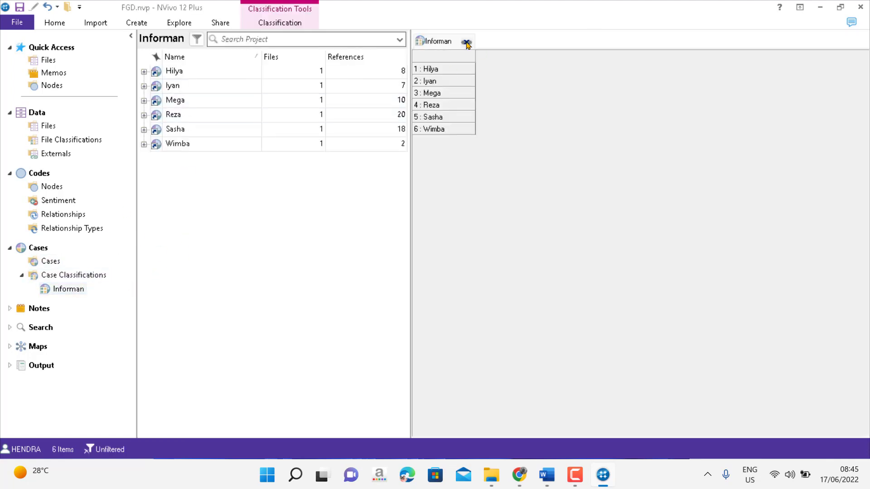
click(467, 43)
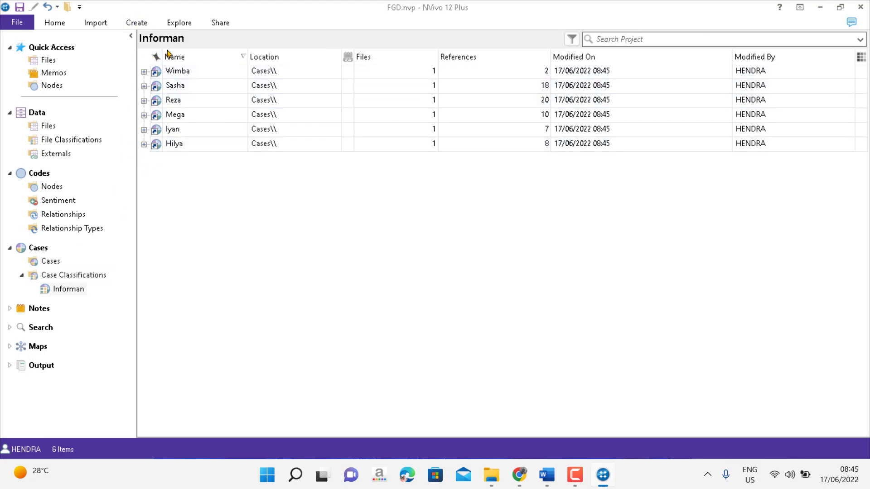
click(145, 71)
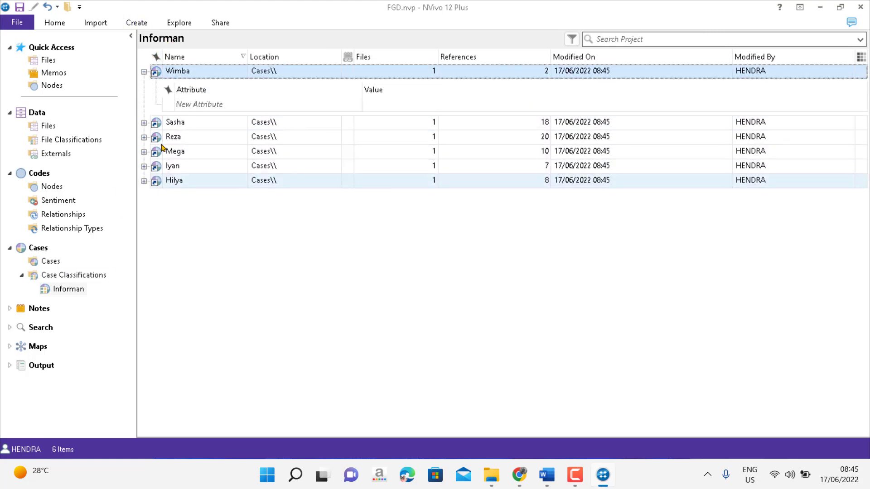
click(145, 72)
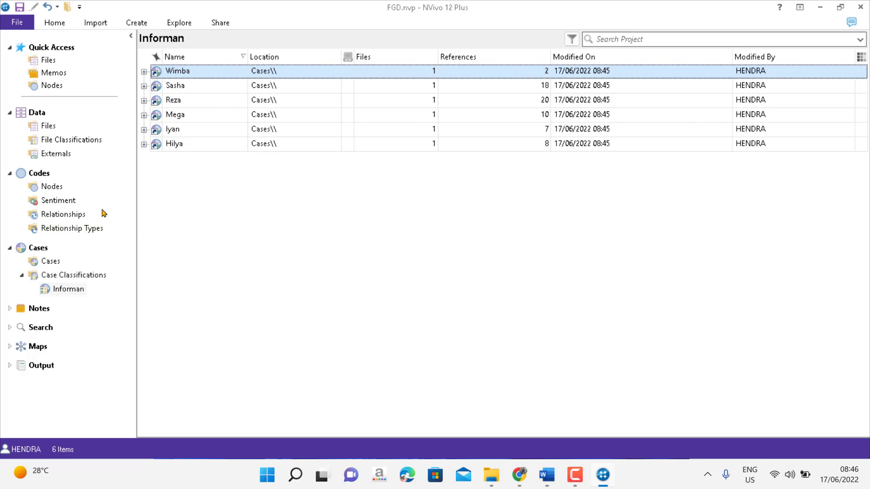
click(48, 125)
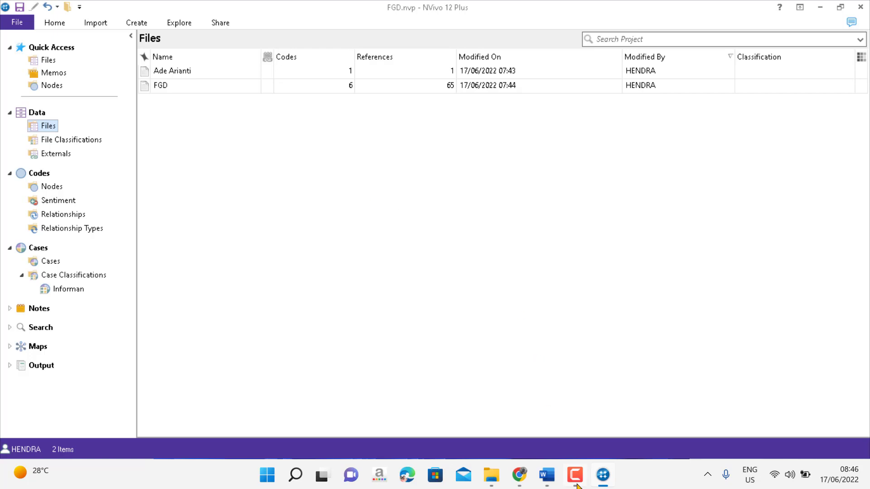
mouse_move(573, 477)
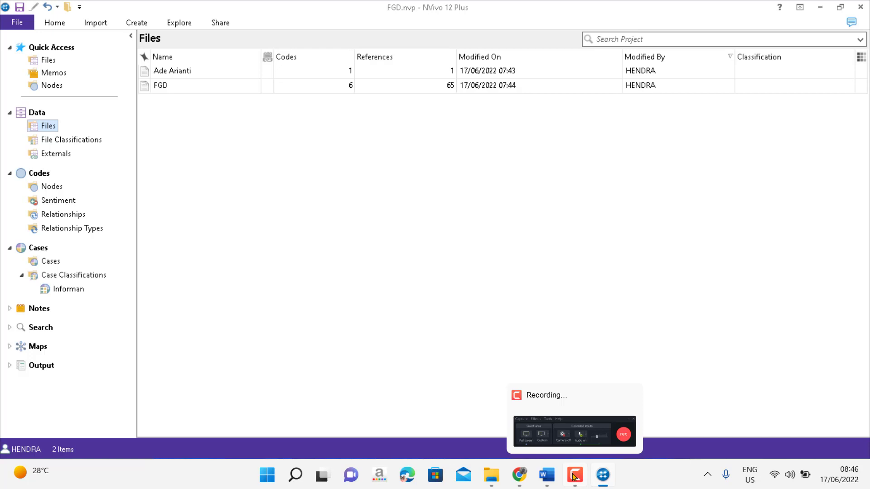
click(574, 477)
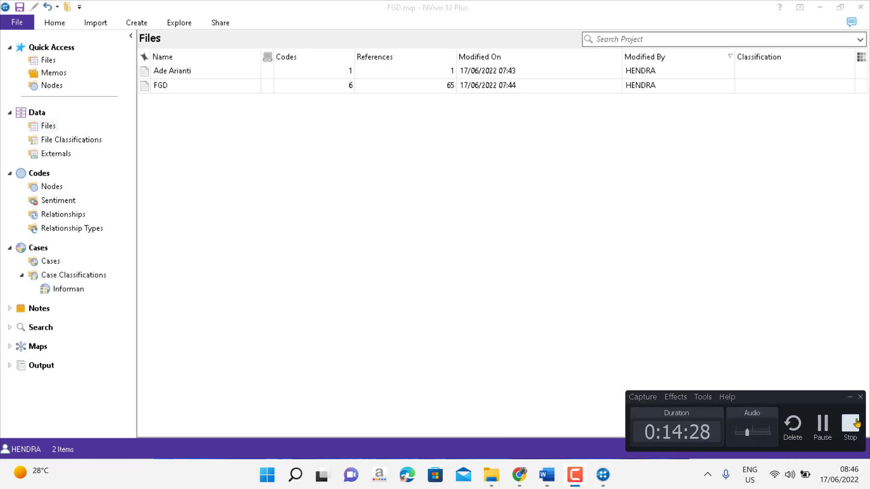